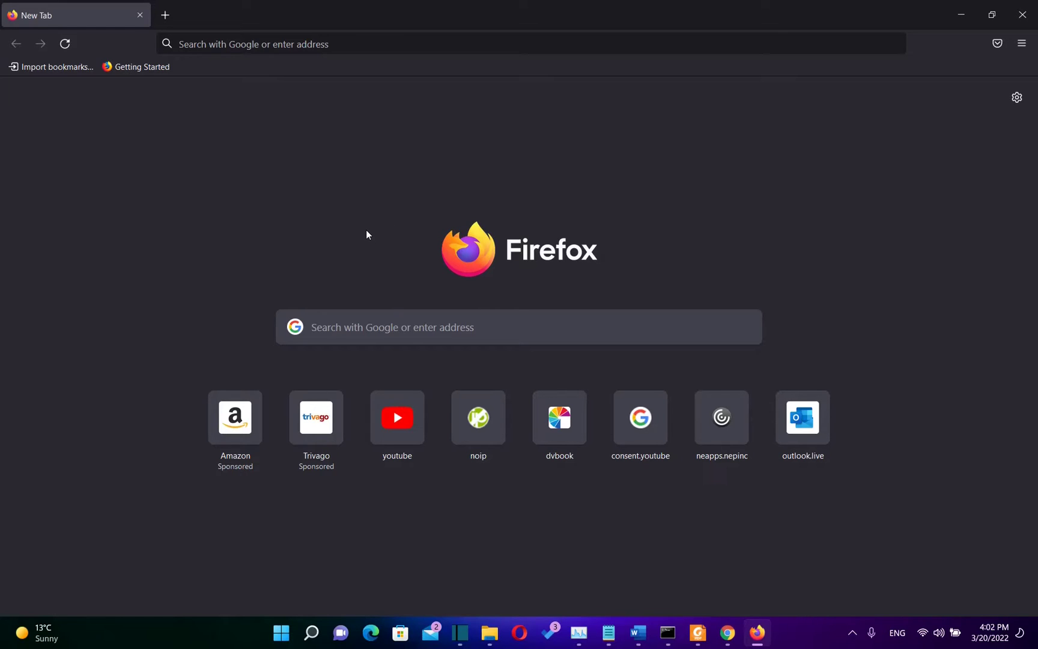
- Search for 'gmail' from the Firefox address bar to reach the Gmail inbox
{"action": "left_click", "coordinate": [300, 44]}
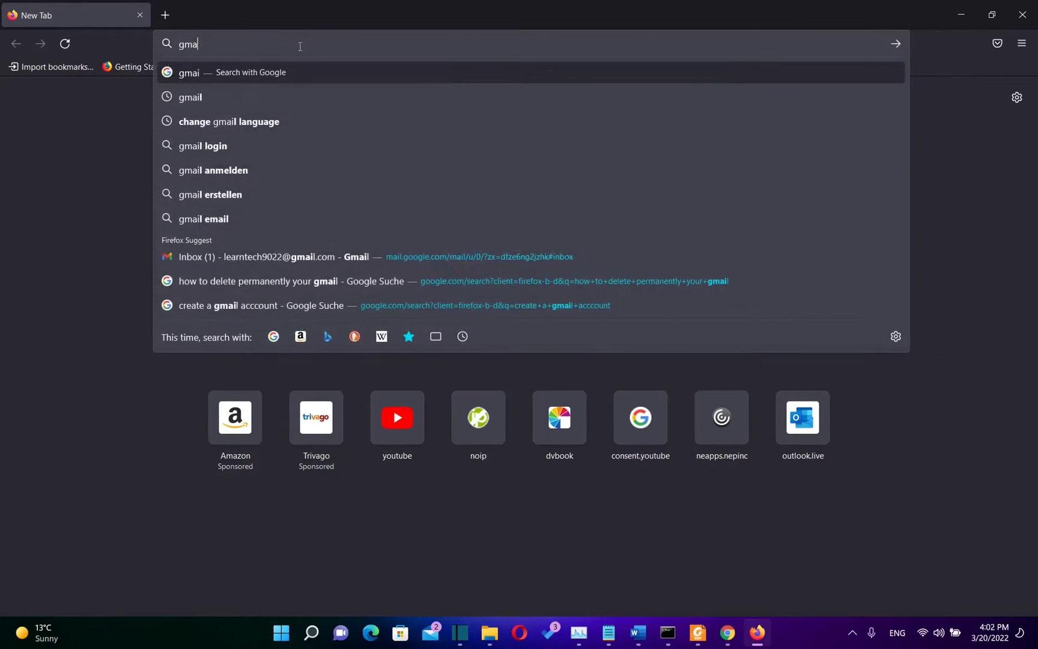
{"action": "type", "text": "gmail"}
{"action": "key", "text": "Return"}
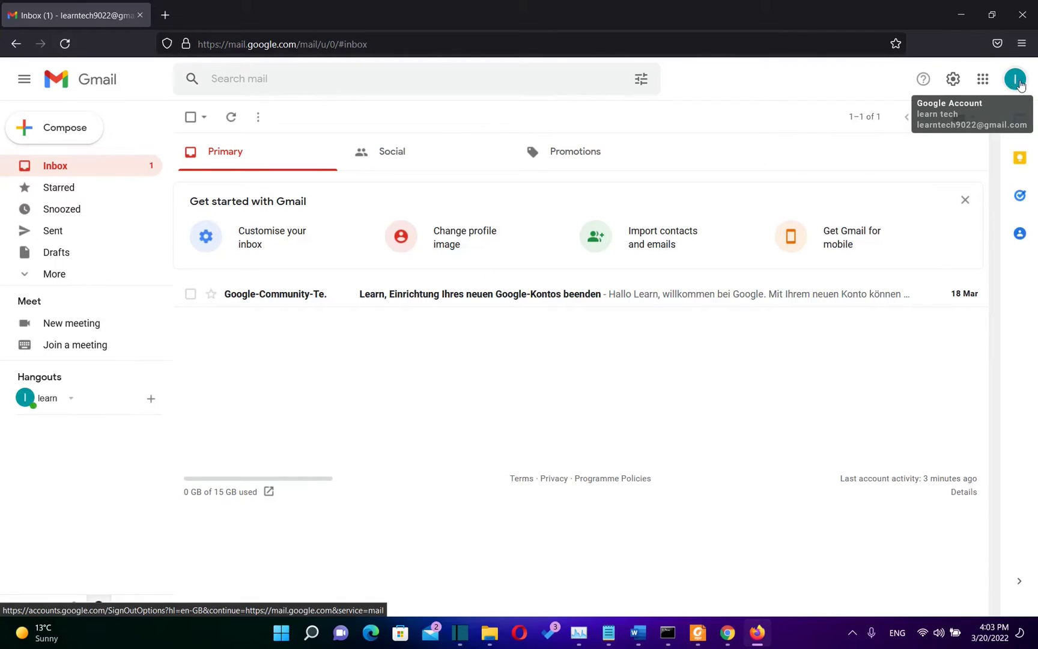
- Check the current name 'learn tech' in the account menu, then go to Manage your Google Account
{"action": "left_click", "coordinate": [1015, 78]}
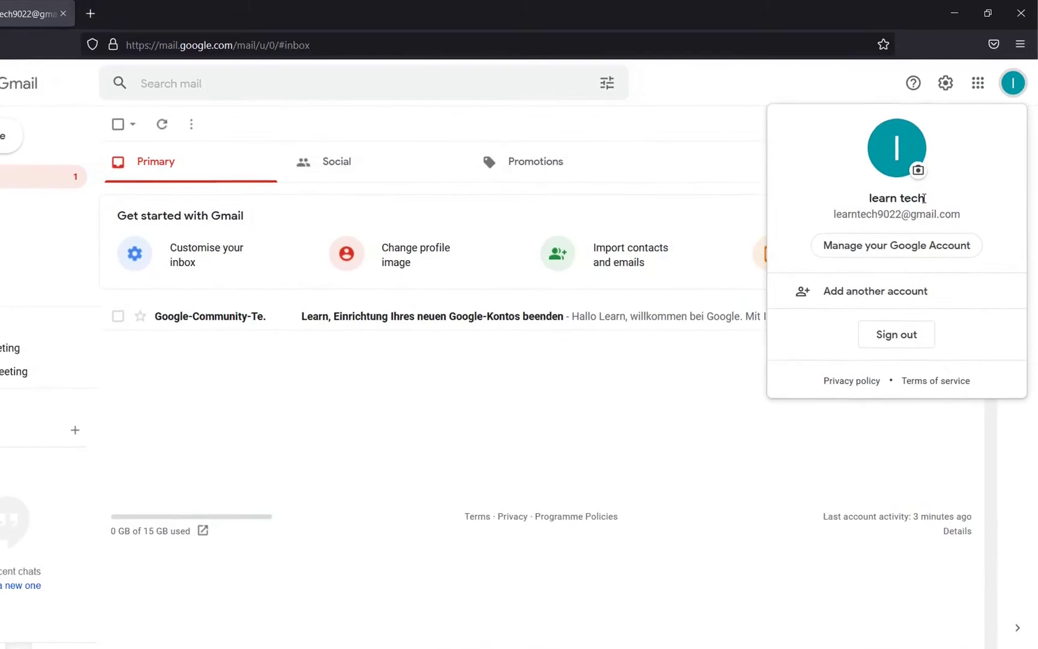
{"action": "left_click_drag", "start_coordinate": [929, 194], "coordinate": [872, 193]}
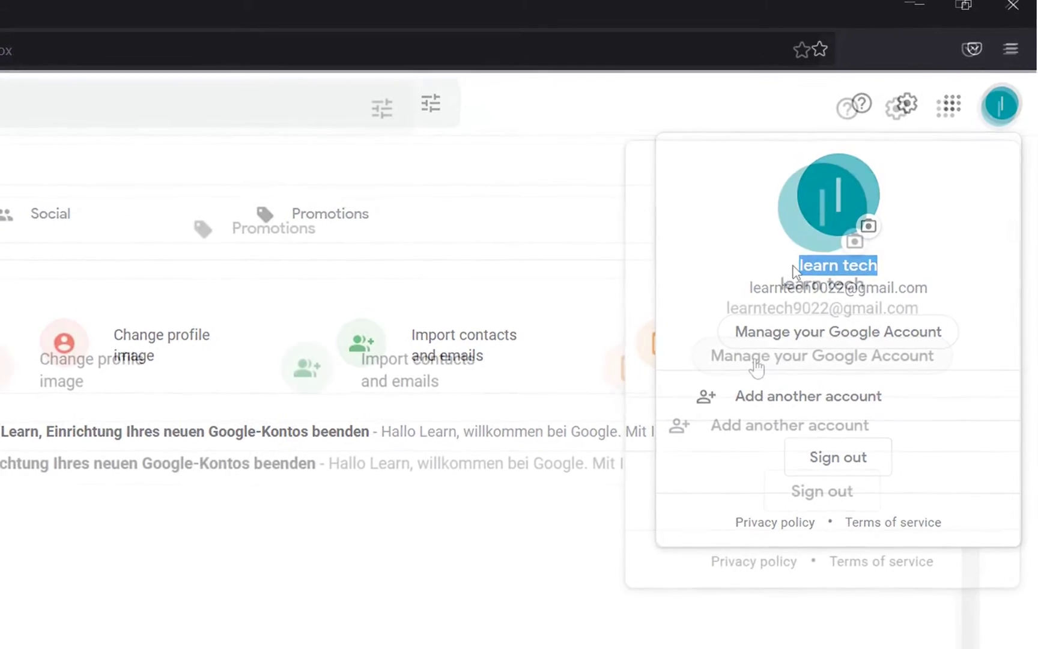
{"action": "left_click", "coordinate": [783, 339]}
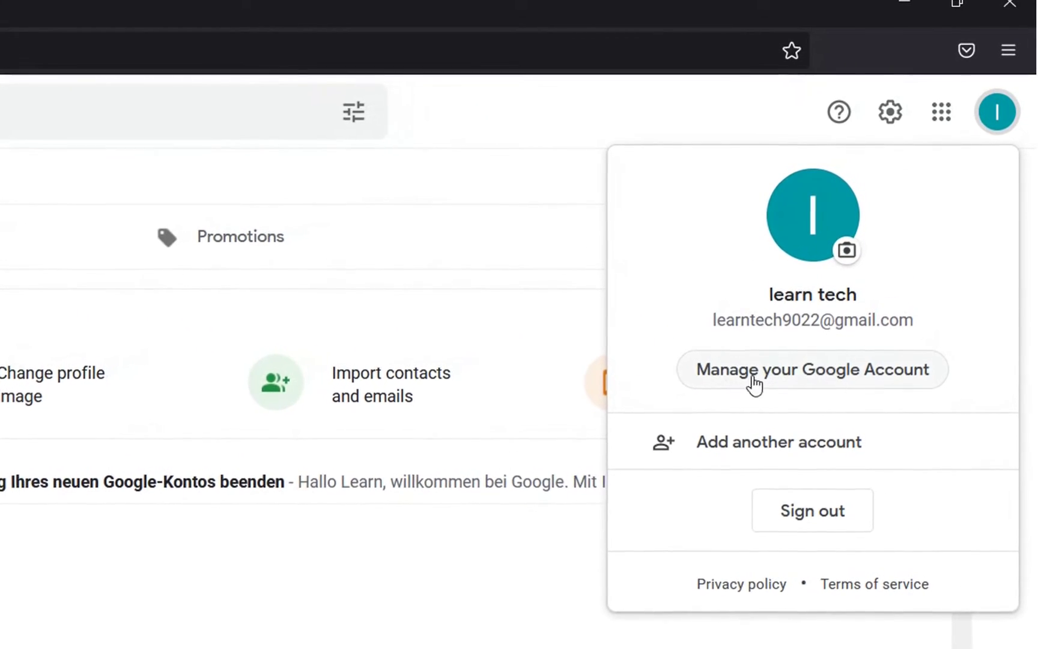
{"action": "left_click", "coordinate": [827, 377]}
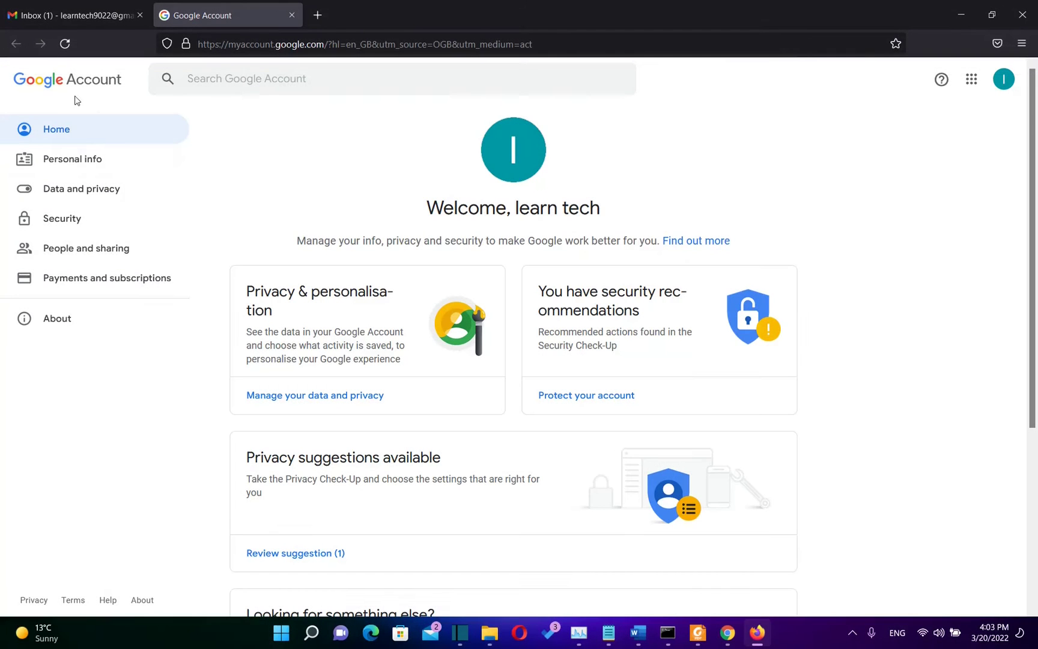
- Open the Name row under Personal info, showing first name 'learn' and last name 'tech'
{"action": "left_click", "coordinate": [63, 218]}
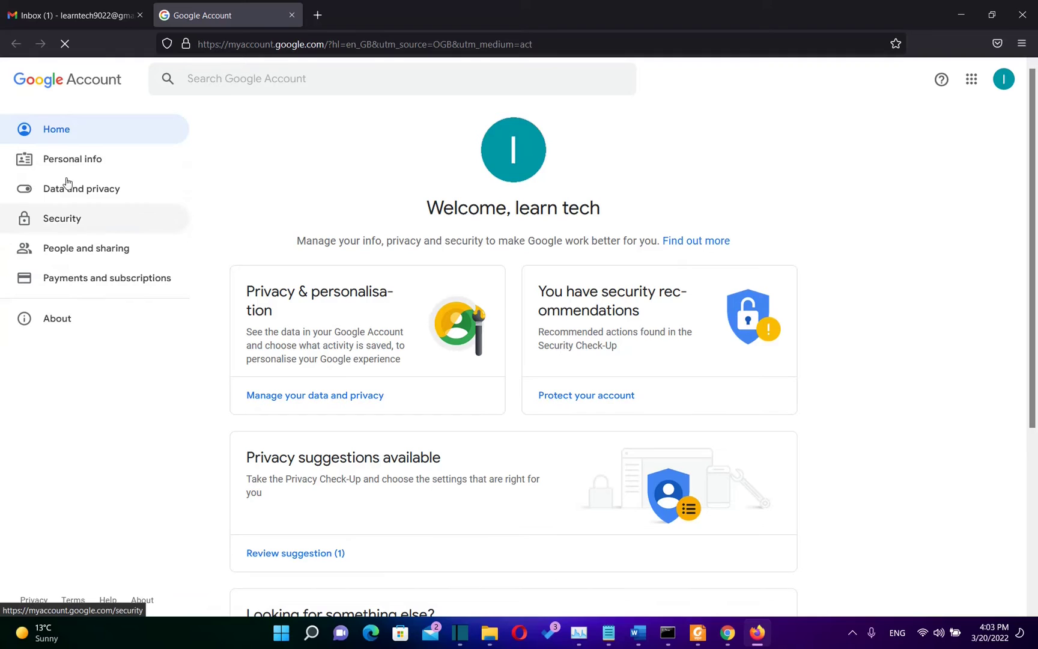
{"action": "left_click", "coordinate": [67, 158]}
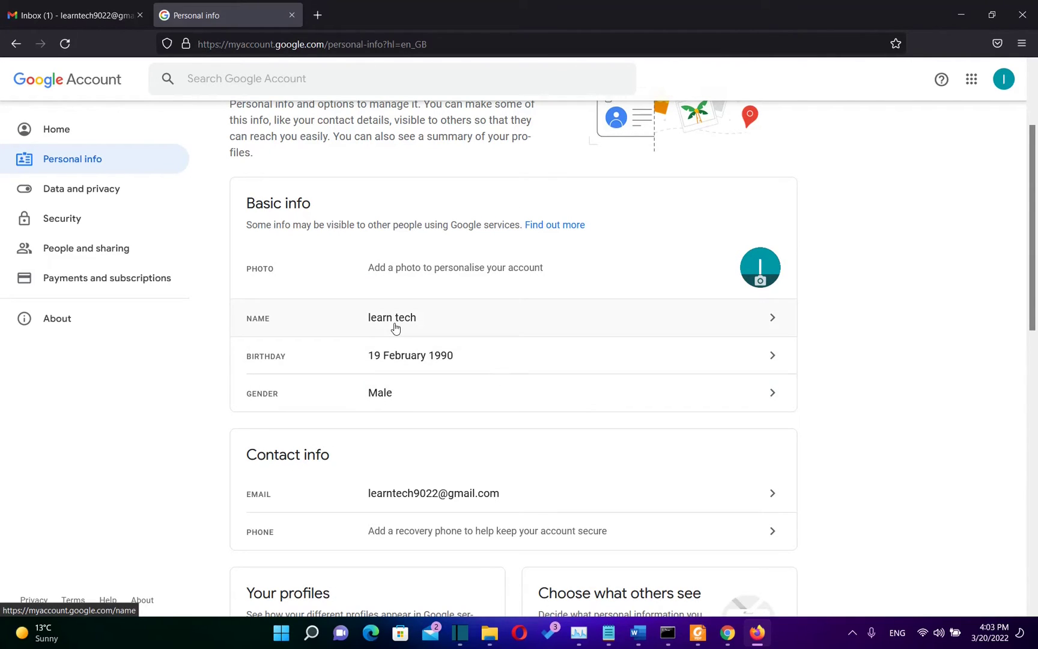
{"action": "left_click", "coordinate": [363, 330]}
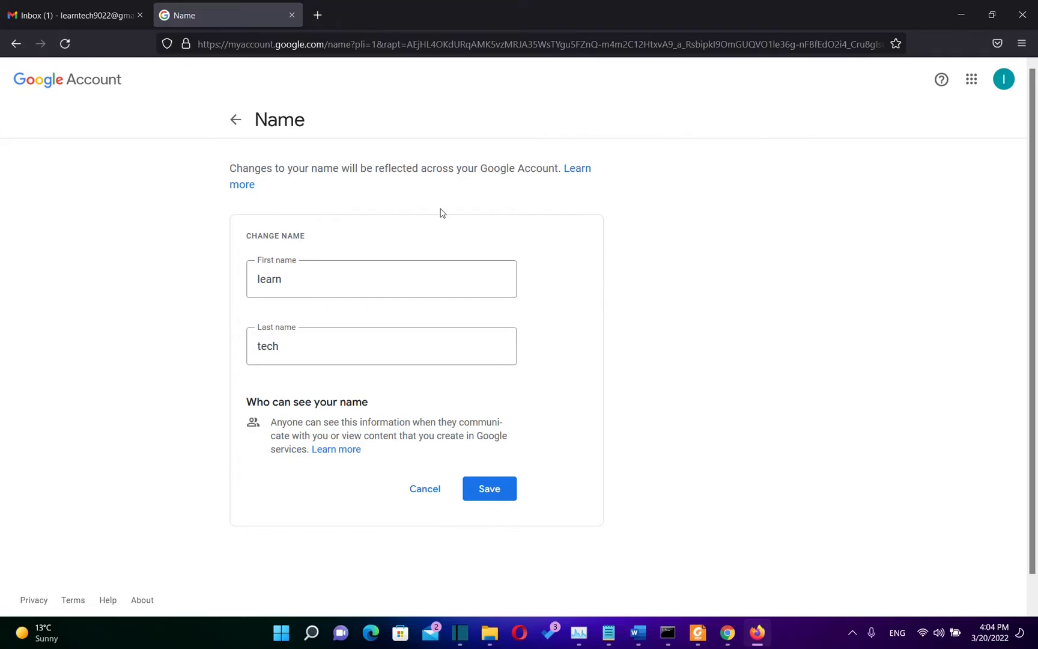
- Rename the account to first name 'Learn', last name 'TECHNOLOGY', and save
{"action": "left_click", "coordinate": [262, 281]}
{"action": "left_click_drag", "start_coordinate": [286, 284], "coordinate": [253, 288]}
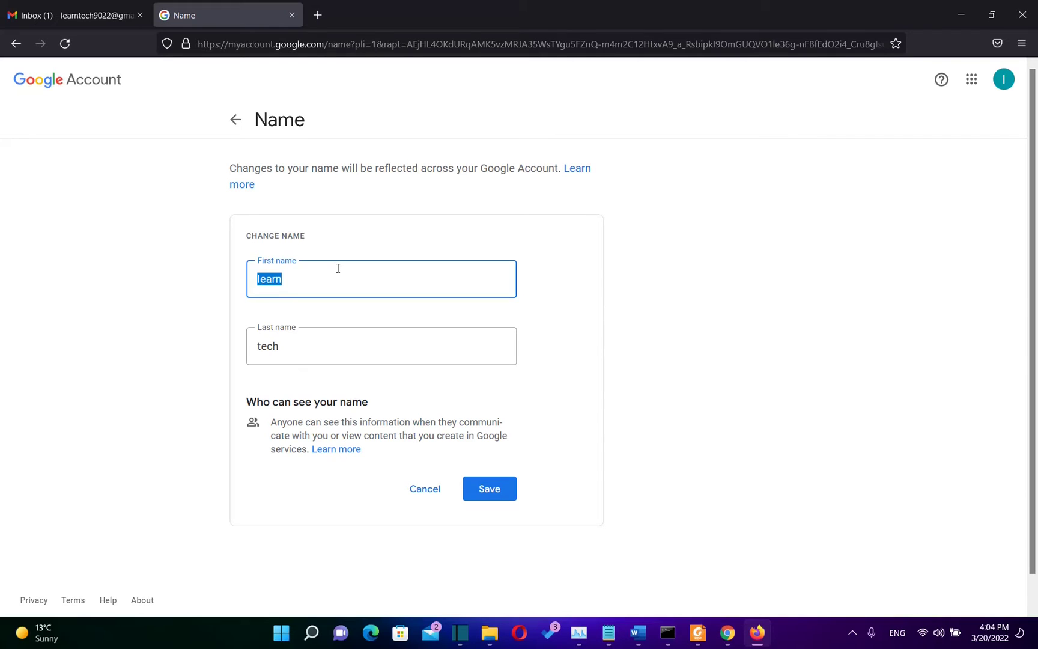
{"action": "type", "text": "Le"}
{"action": "key", "text": "Tab"}
{"action": "type", "text": "te"}
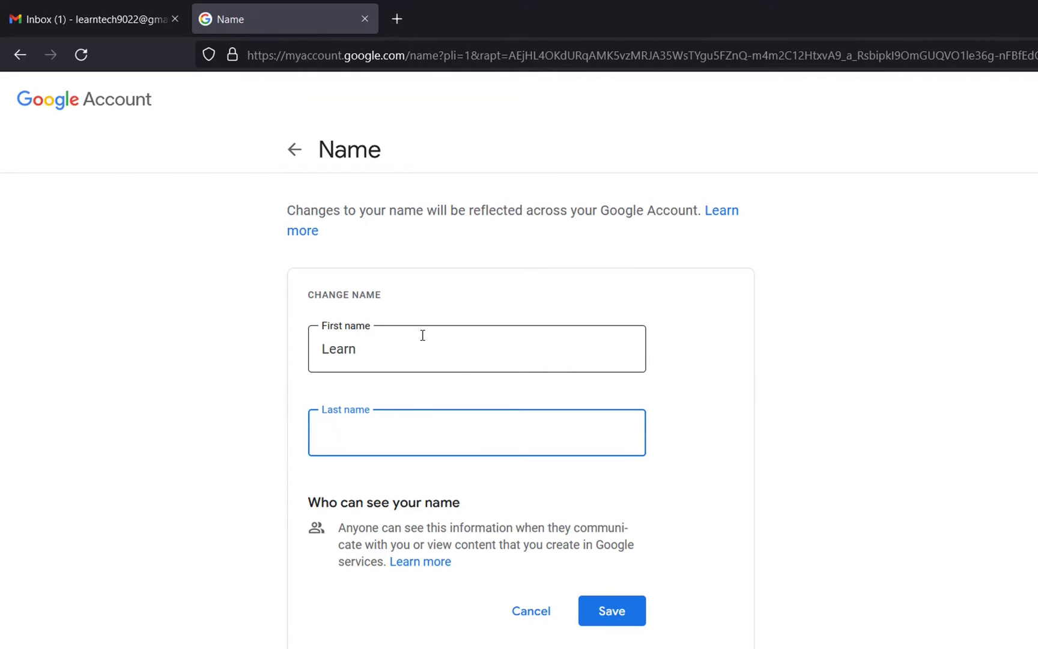
{"action": "type", "text": "TECHNOLOGY"}
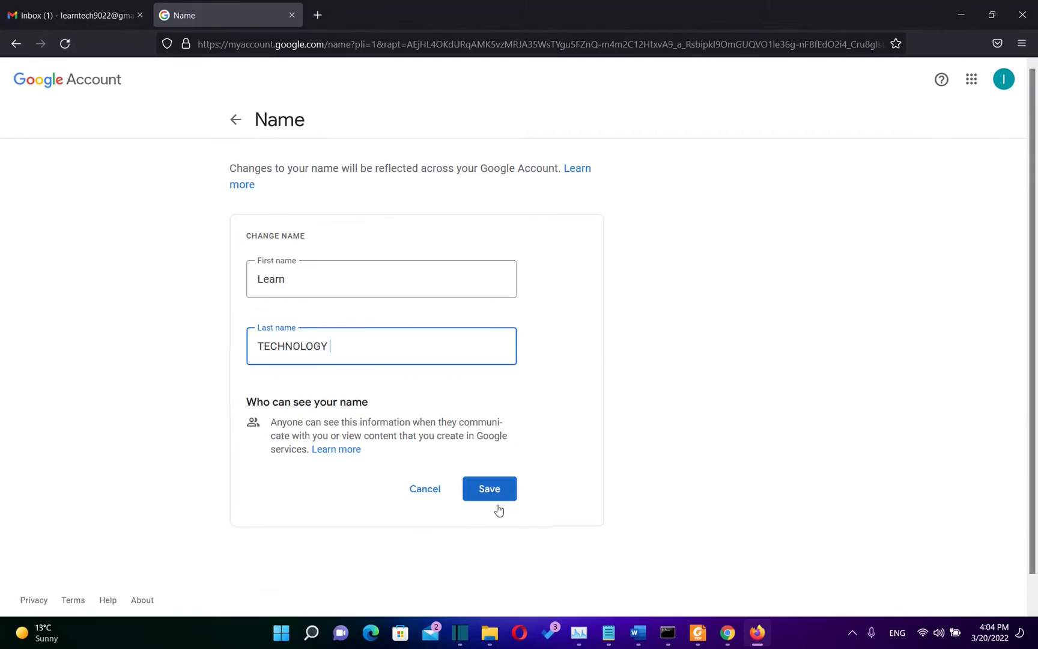
{"action": "left_click", "coordinate": [494, 491]}
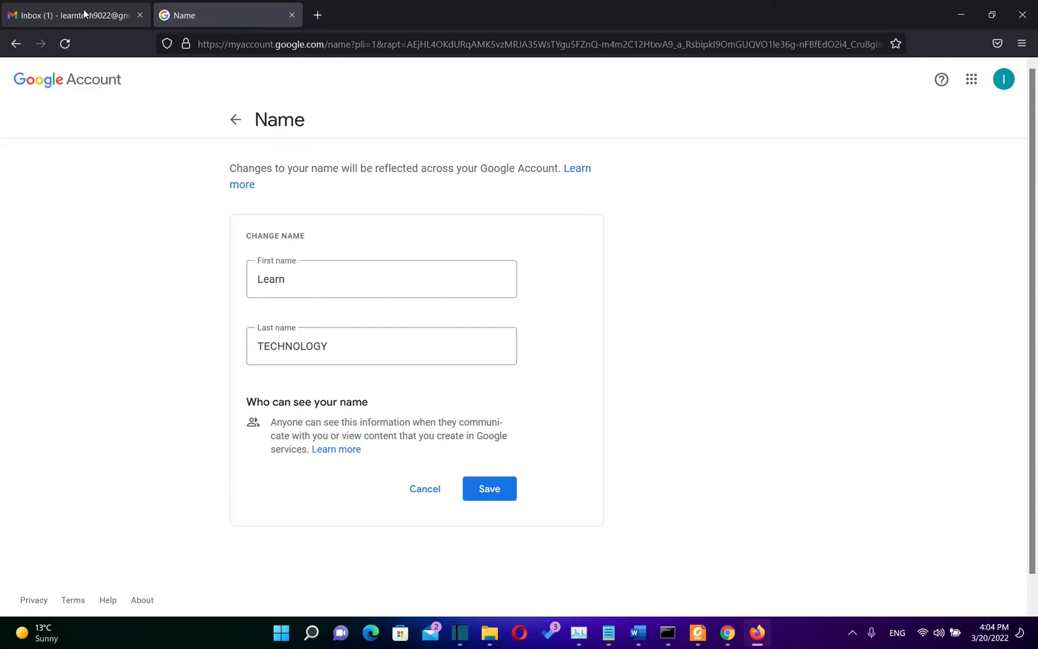
- Reload the Gmail tab and check the account menu shows 'Learn TECHNOLOGY'
{"action": "left_click", "coordinate": [84, 14]}
{"action": "left_click", "coordinate": [65, 44]}
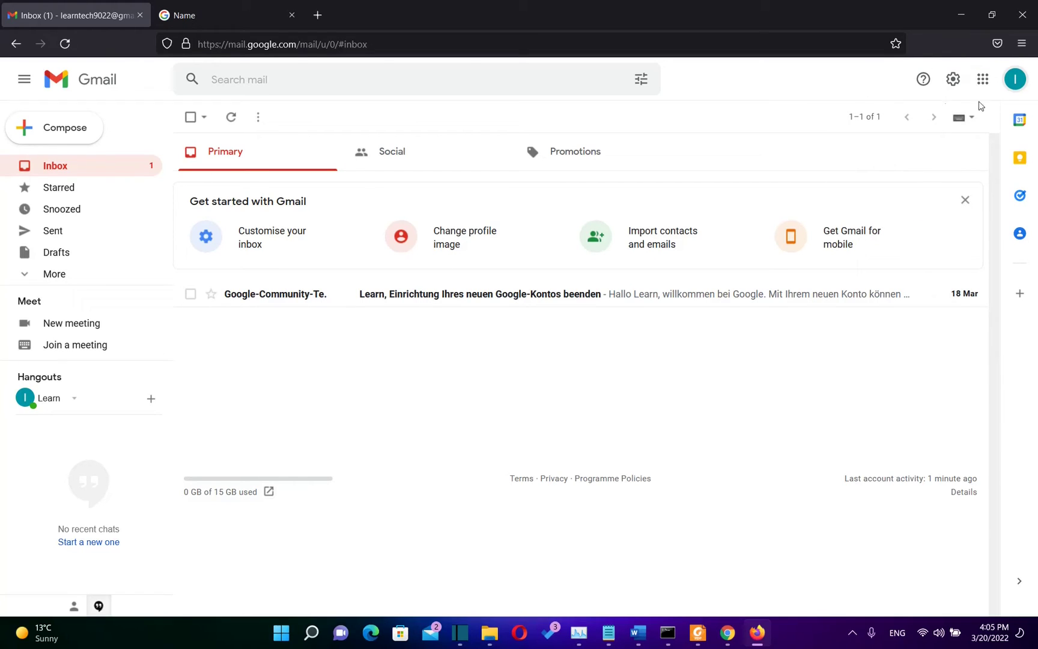
{"action": "left_click", "coordinate": [1014, 80]}
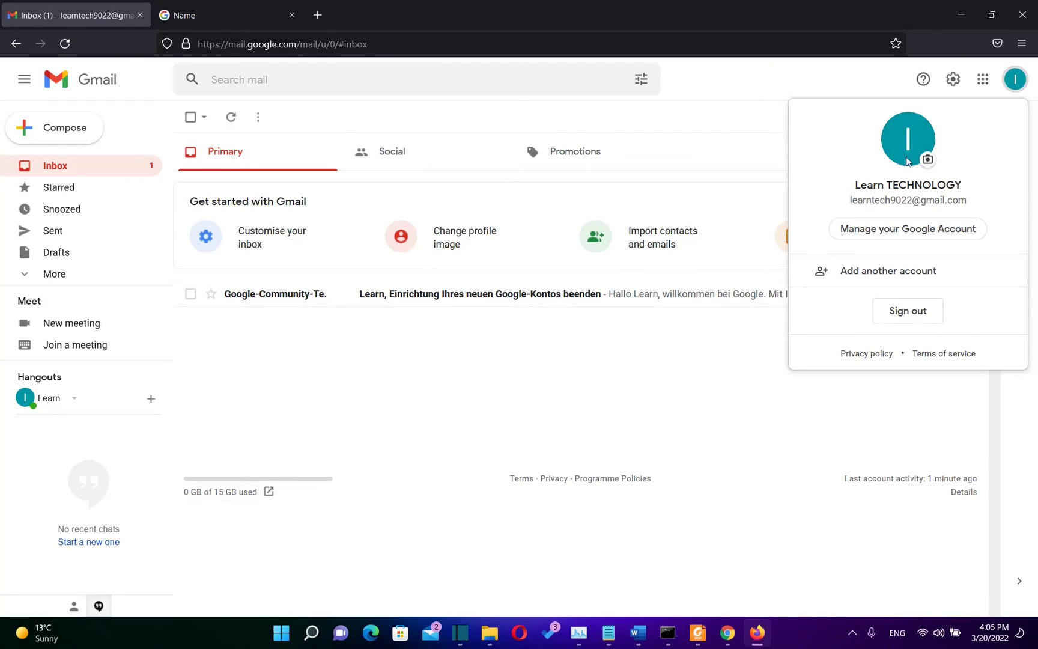
- Browse the Google apps grid in Gmail, then dismiss it to return to the inbox
{"action": "left_click", "coordinate": [984, 82]}
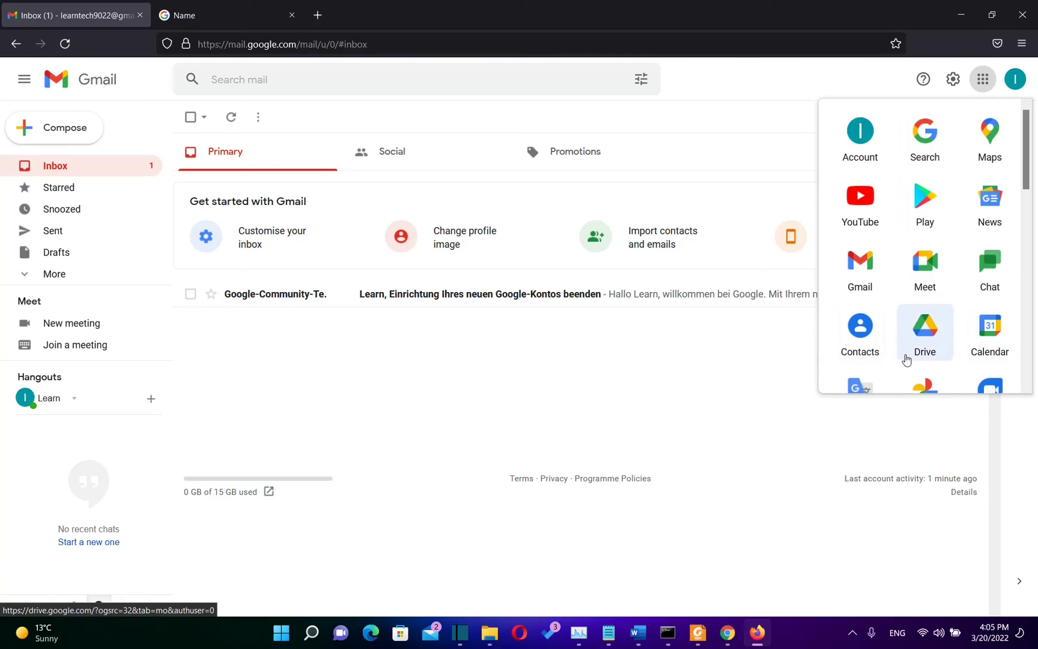
{"action": "scroll", "coordinate": [906, 292], "scroll_direction": "down", "scroll_amount": 2}
{"action": "scroll", "coordinate": [924, 268], "scroll_direction": "up", "scroll_amount": 2}
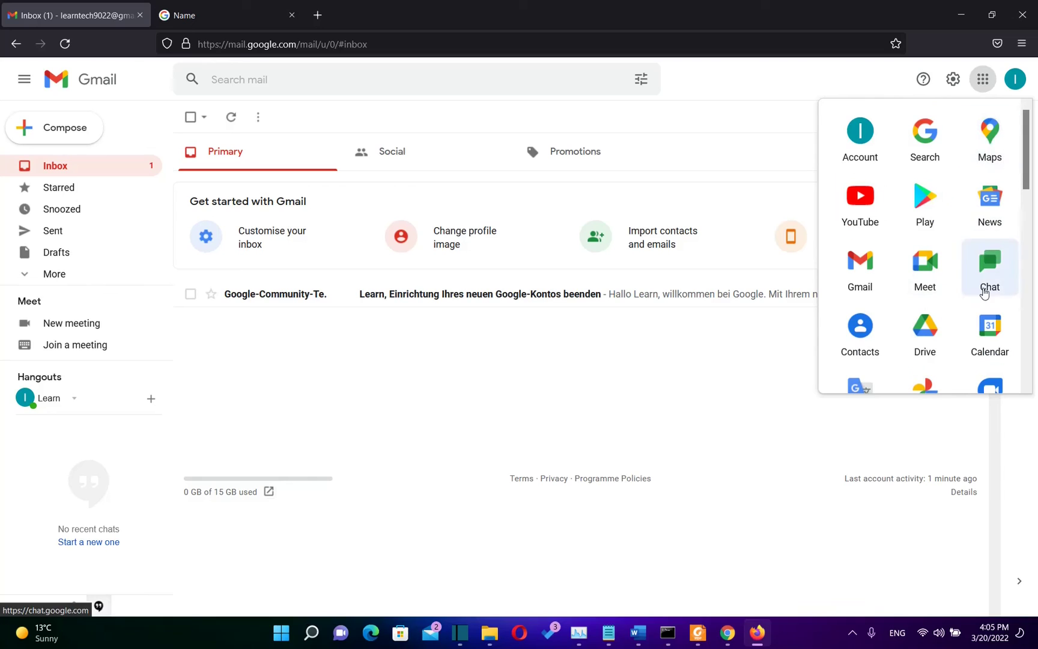
{"action": "scroll", "coordinate": [890, 333], "scroll_direction": "down", "scroll_amount": 1}
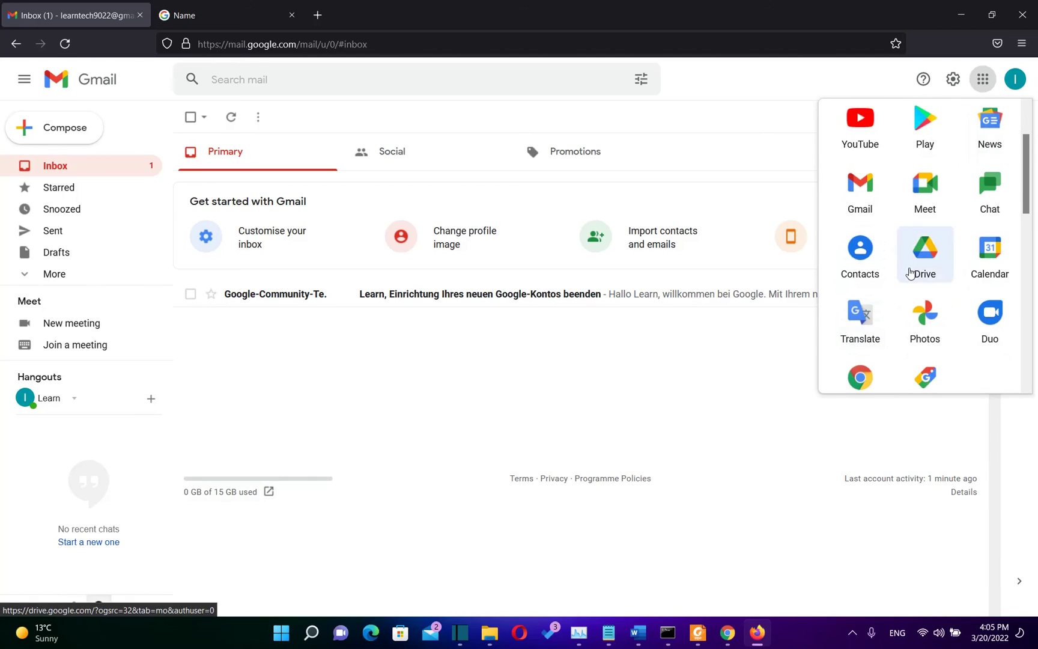
{"action": "left_click", "coordinate": [642, 370]}
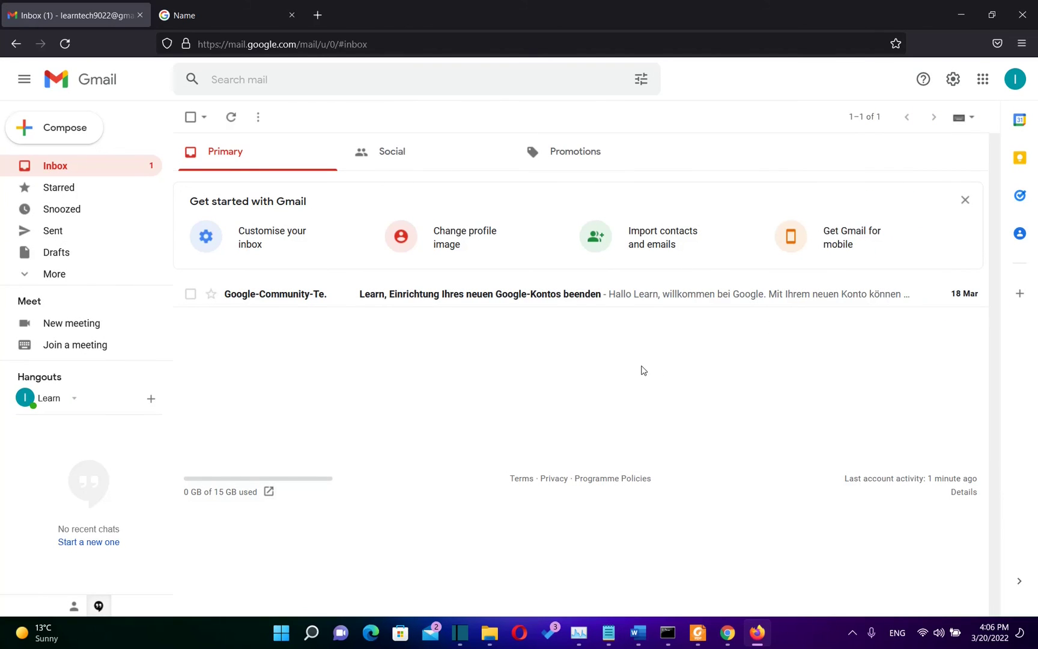